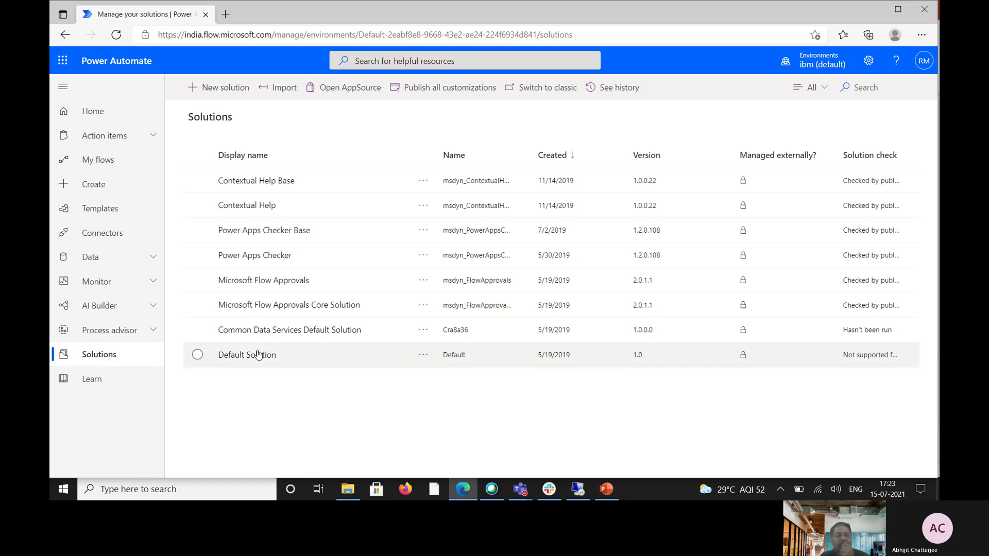
Find the Approval_Test flow in the Default Solution and open its most recently modified copy for editing.
{"action": "left_click", "coordinate": [264, 359]}
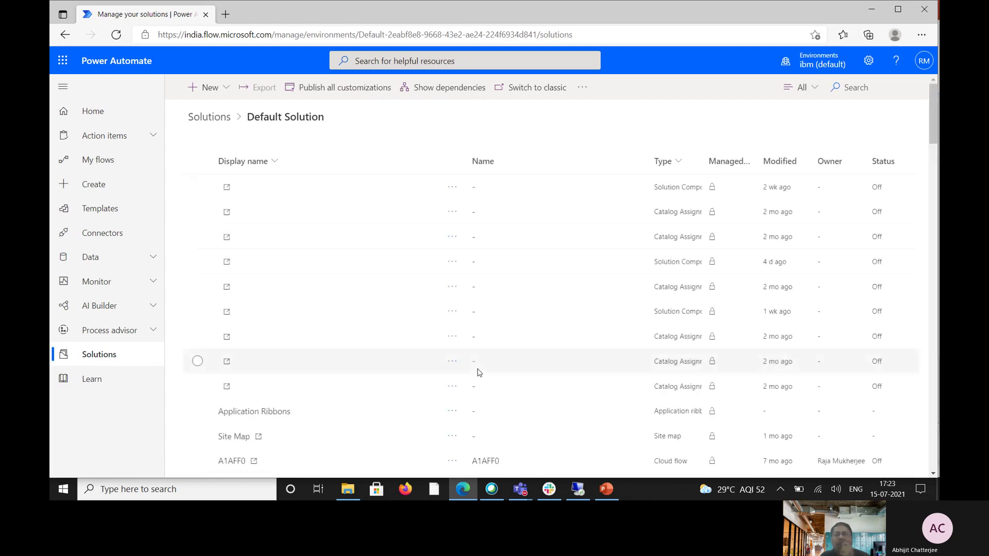
{"action": "left_click", "coordinate": [859, 87]}
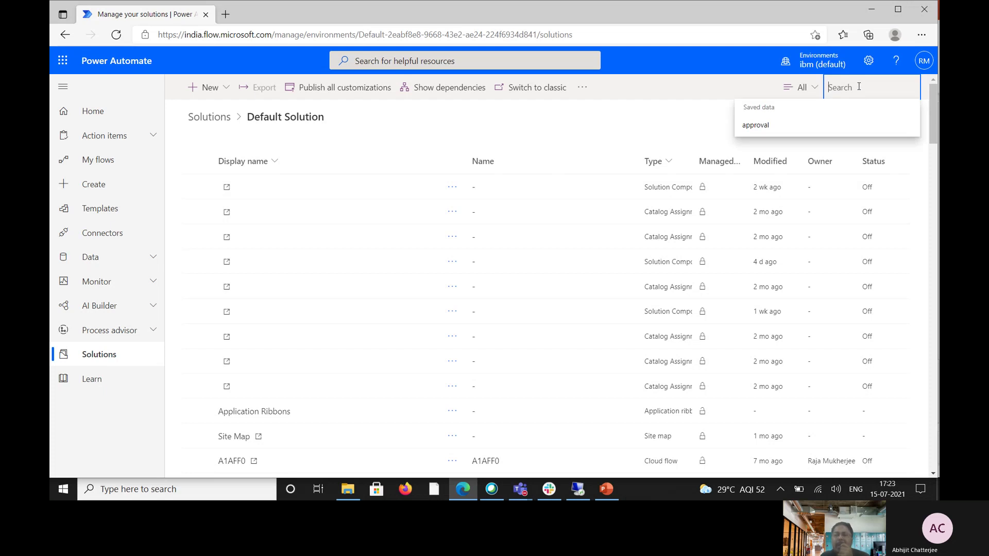
{"action": "type", "text": "A"}
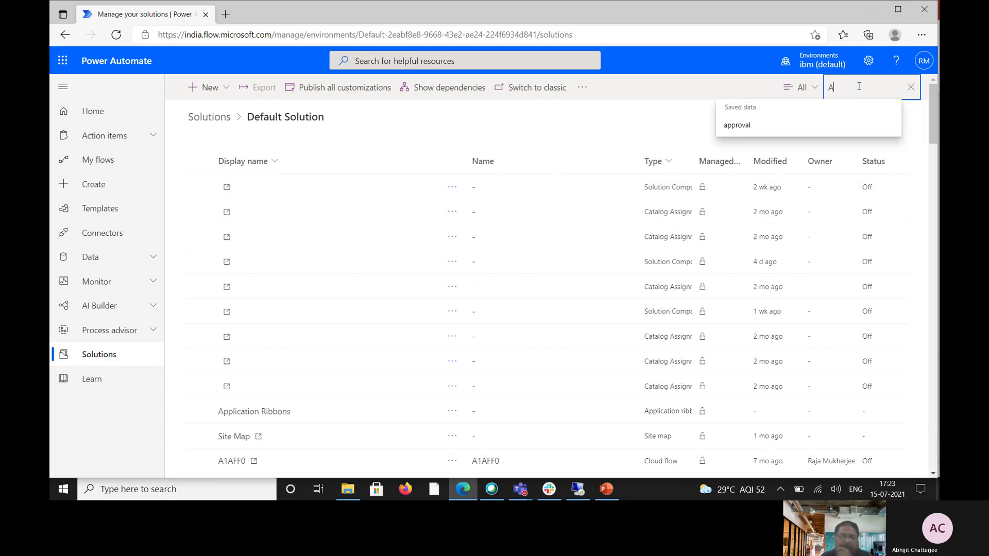
{"action": "type", "text": "ppro"}
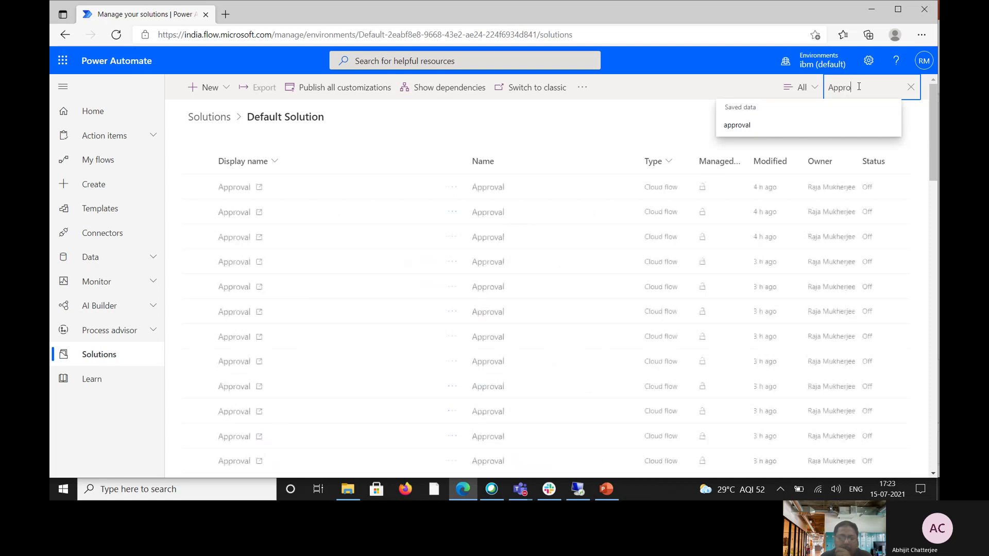
{"action": "type", "text": "val_Test"}
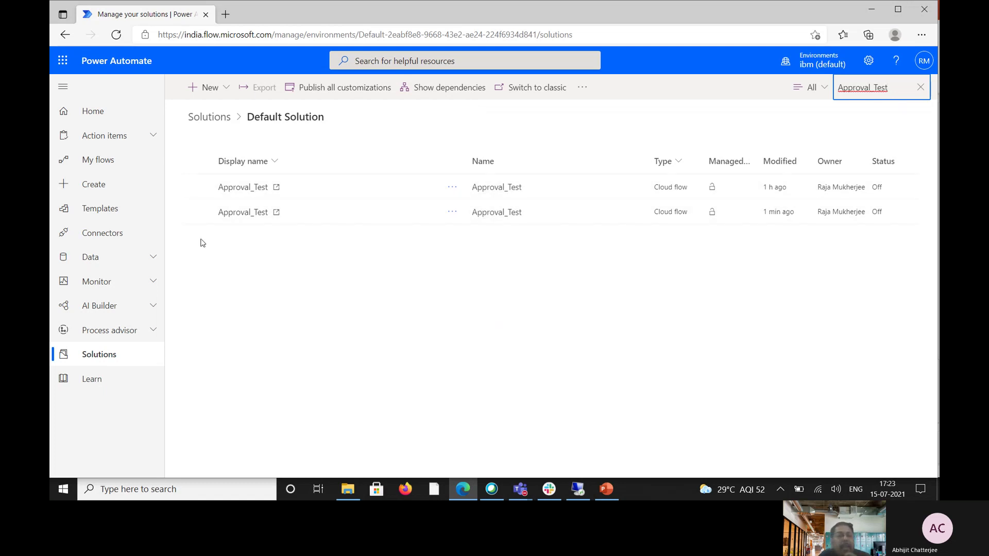
{"action": "left_click", "coordinate": [198, 212]}
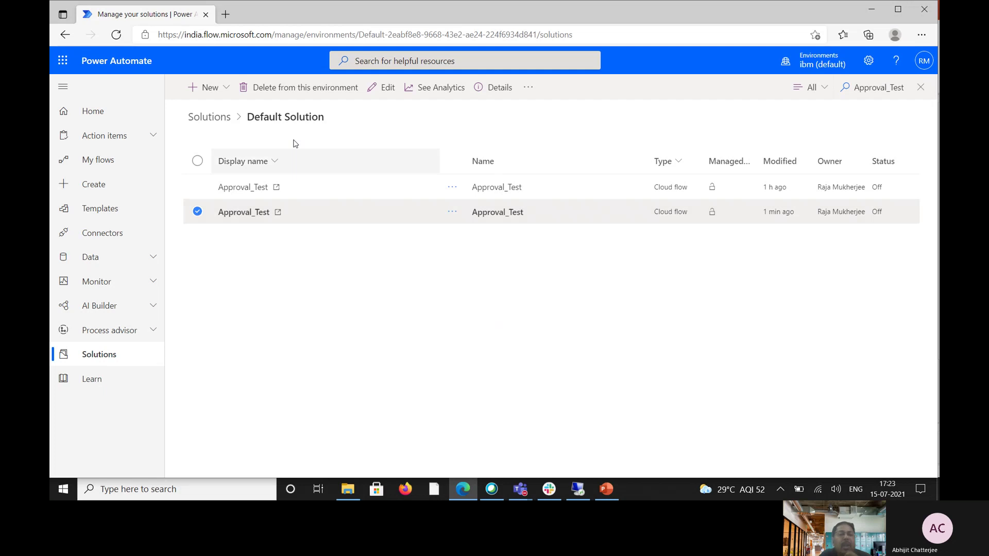
{"action": "left_click", "coordinate": [381, 88]}
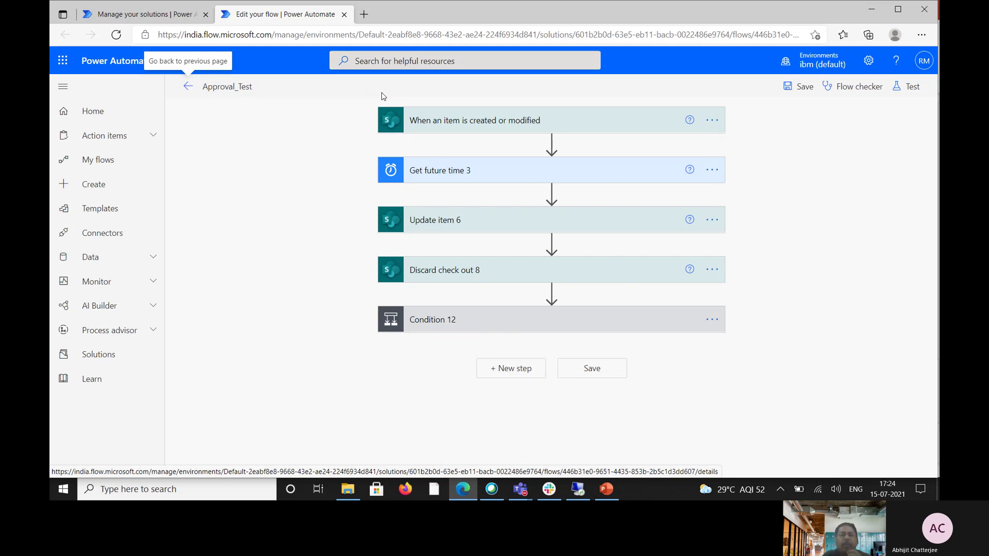
Examine the flow's trigger, the Update item 6 action and Condition 12 by expanding their details.
{"action": "left_click", "coordinate": [409, 119]}
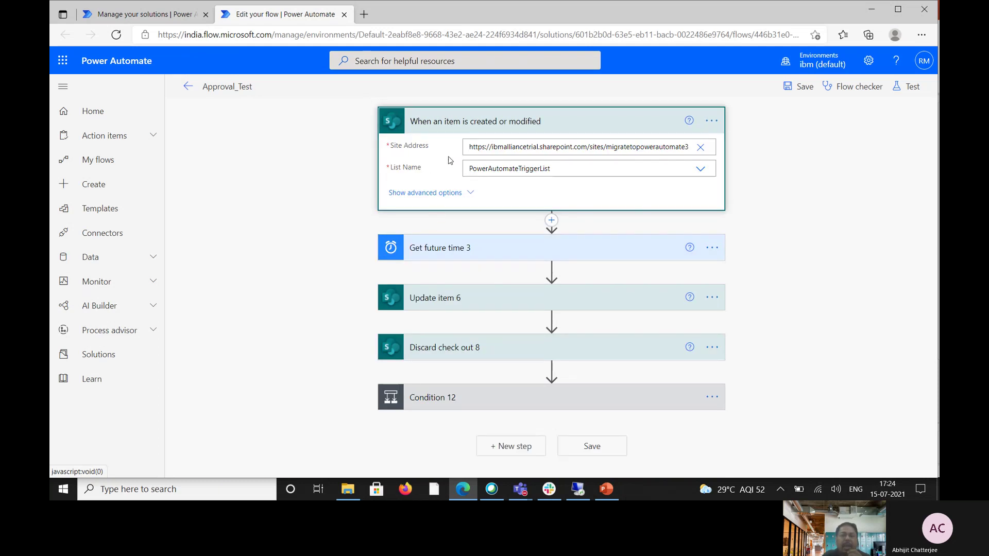
{"action": "left_click", "coordinate": [460, 127]}
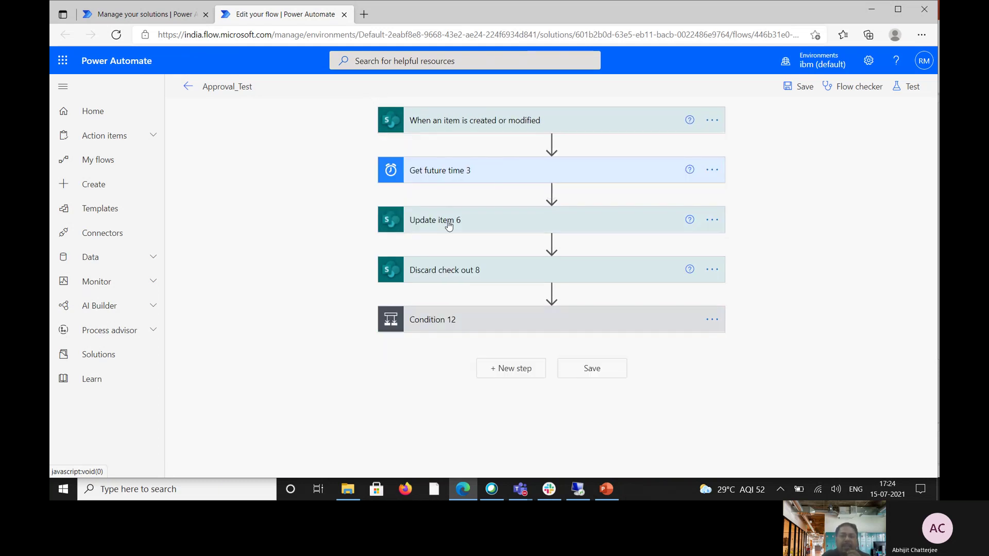
{"action": "left_click", "coordinate": [448, 221]}
{"action": "left_click", "coordinate": [440, 435]}
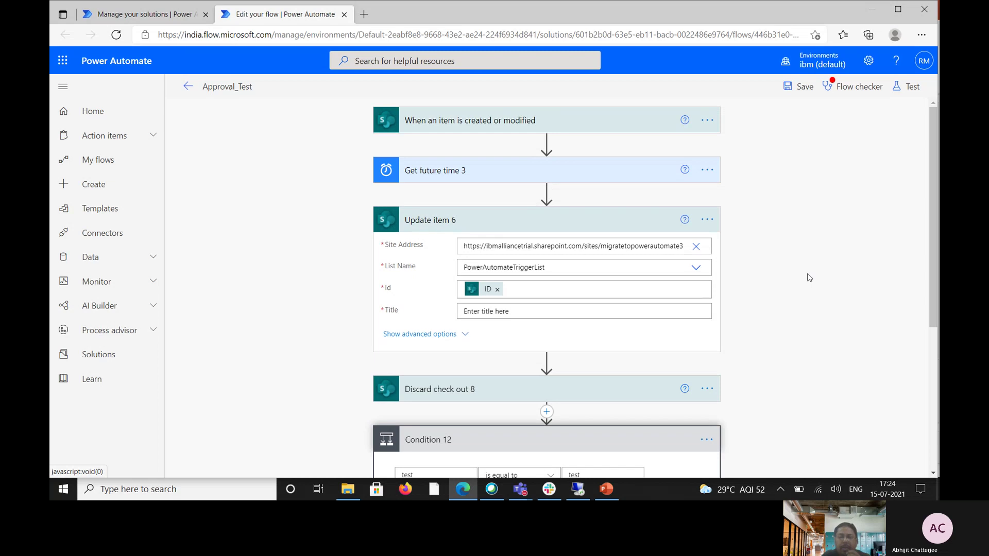
{"action": "scroll", "coordinate": [932, 244], "scroll_direction": "down", "scroll_amount": 2}
{"action": "scroll", "coordinate": [929, 237], "scroll_direction": "up", "scroll_amount": 2}
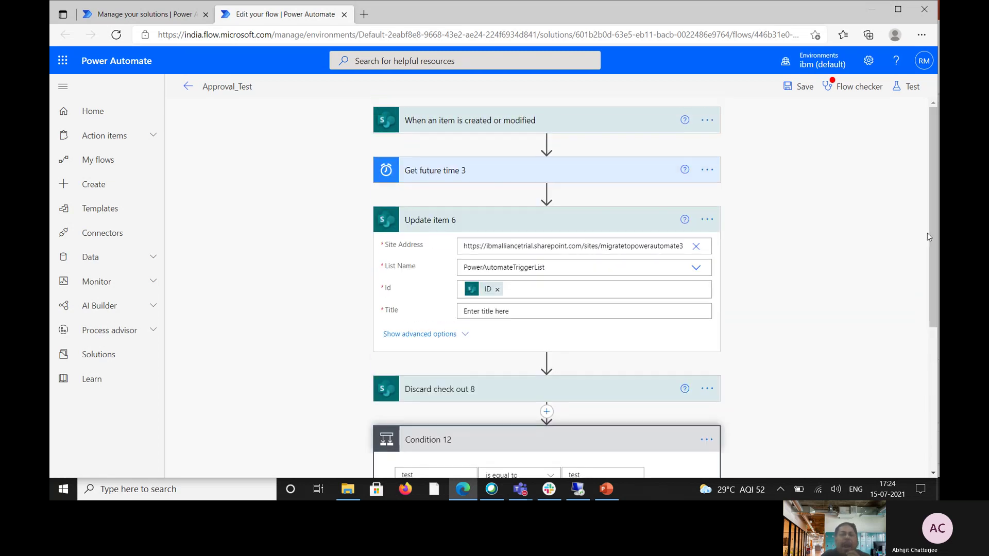
Leave the Approval_Test flow editor without saving and return to the Default Solution's component list.
{"action": "left_click", "coordinate": [344, 15]}
{"action": "left_click", "coordinate": [550, 98]}
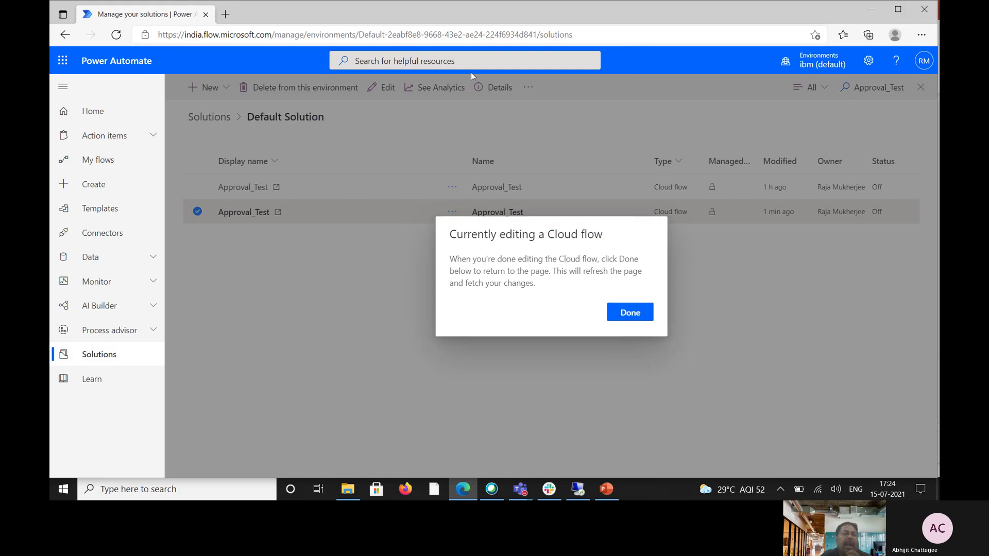
{"action": "left_click", "coordinate": [626, 311]}
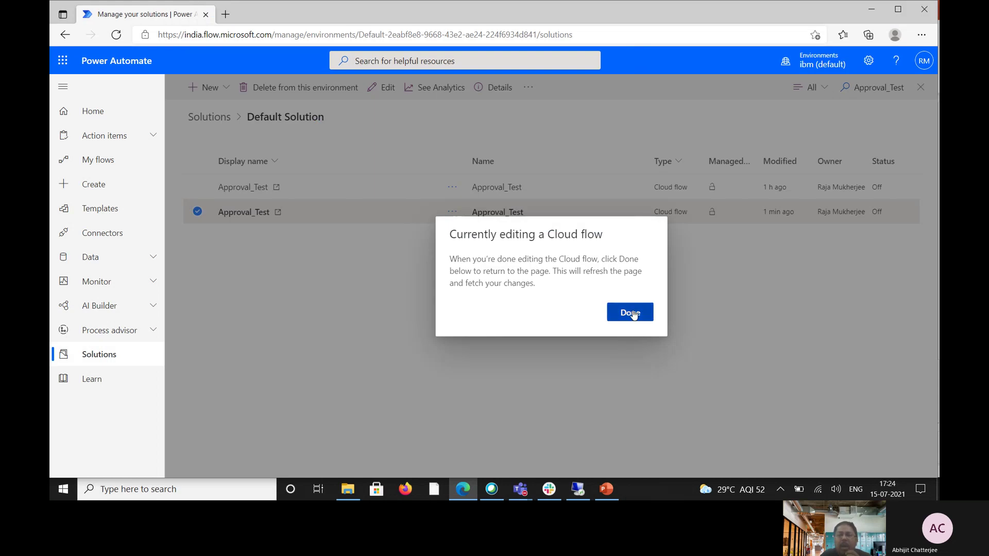
Try to find the ASequenceTest_1 flow in the current list and select its most recently modified copy.
{"action": "double_click", "coordinate": [884, 87]}
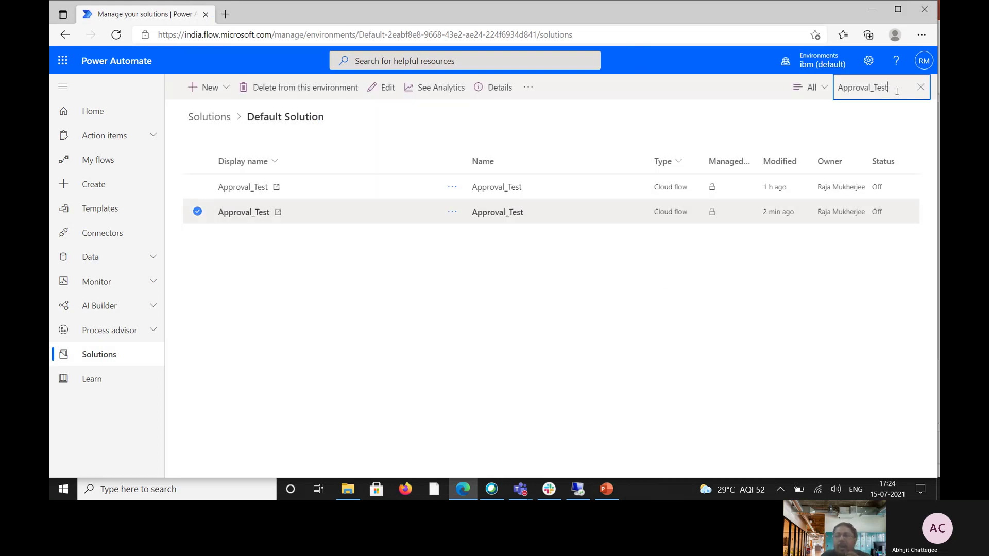
{"action": "type", "text": "A"}
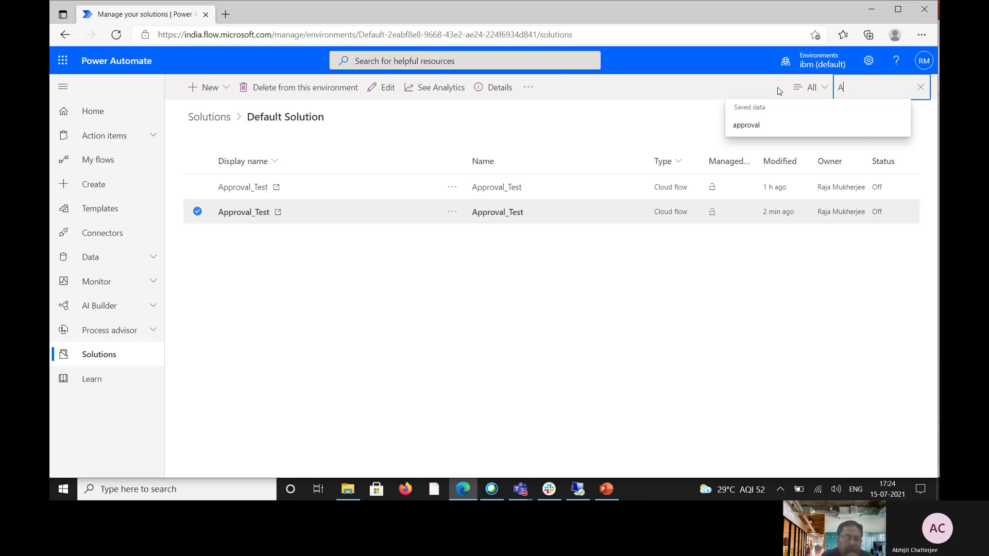
{"action": "type", "text": "Sequence"}
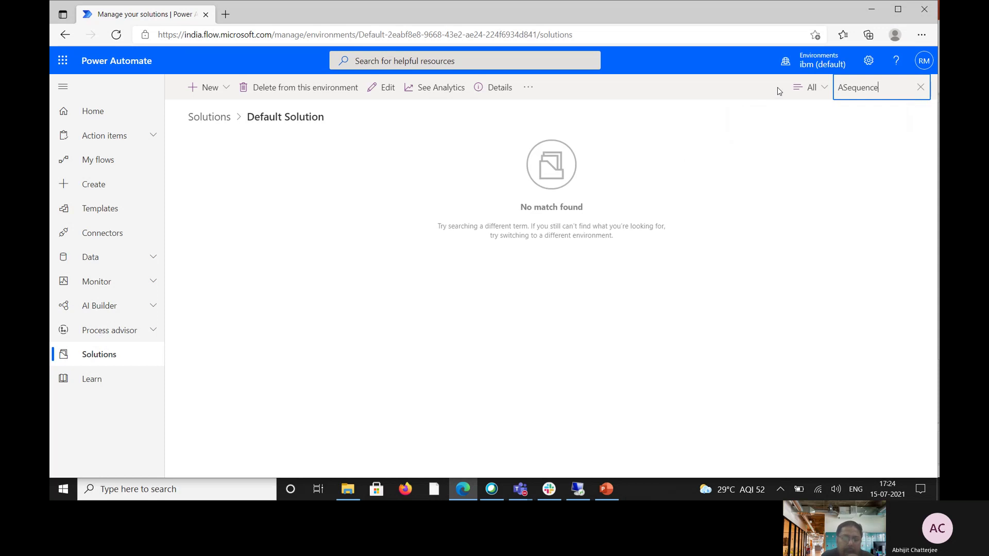
{"action": "type", "text": "Test"}
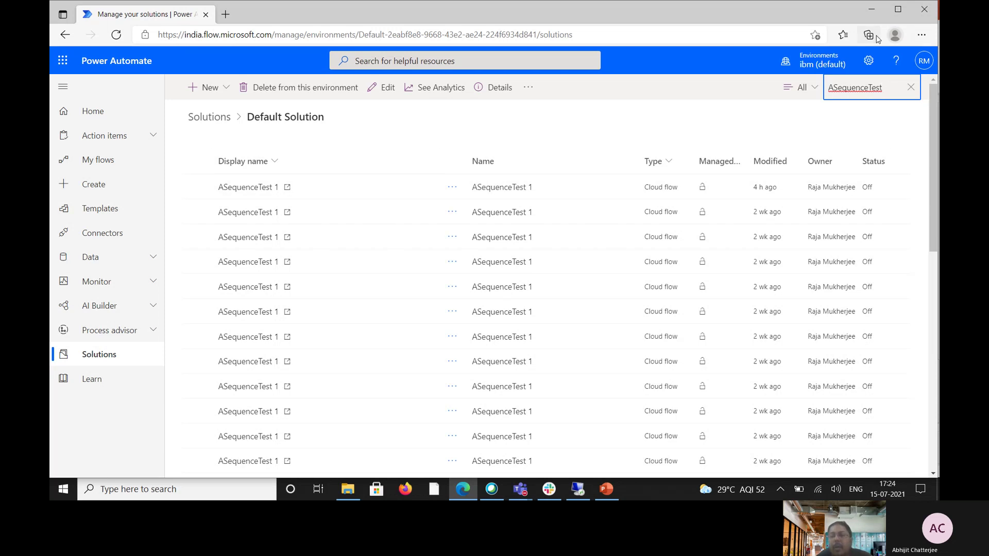
{"action": "type", "text": "_1"}
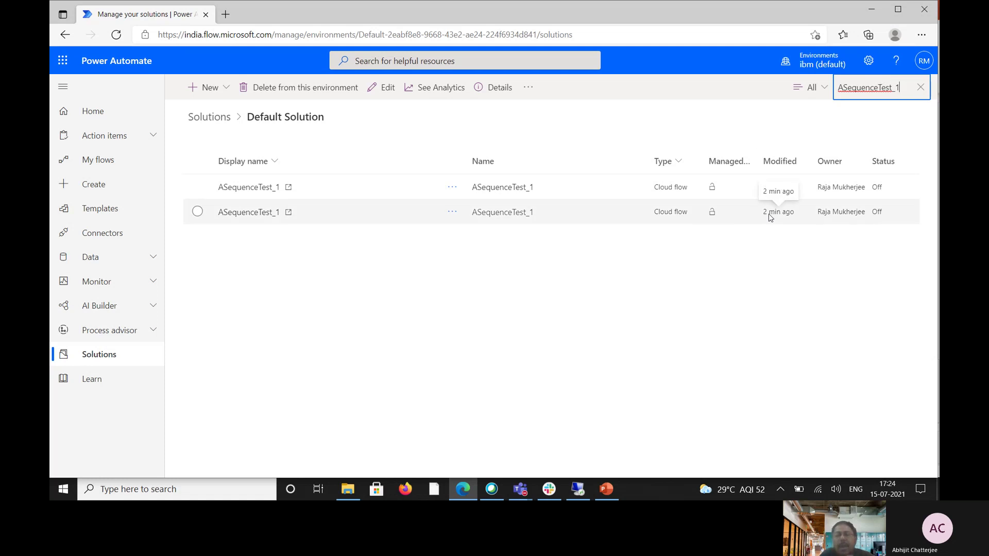
{"action": "left_click", "coordinate": [198, 213]}
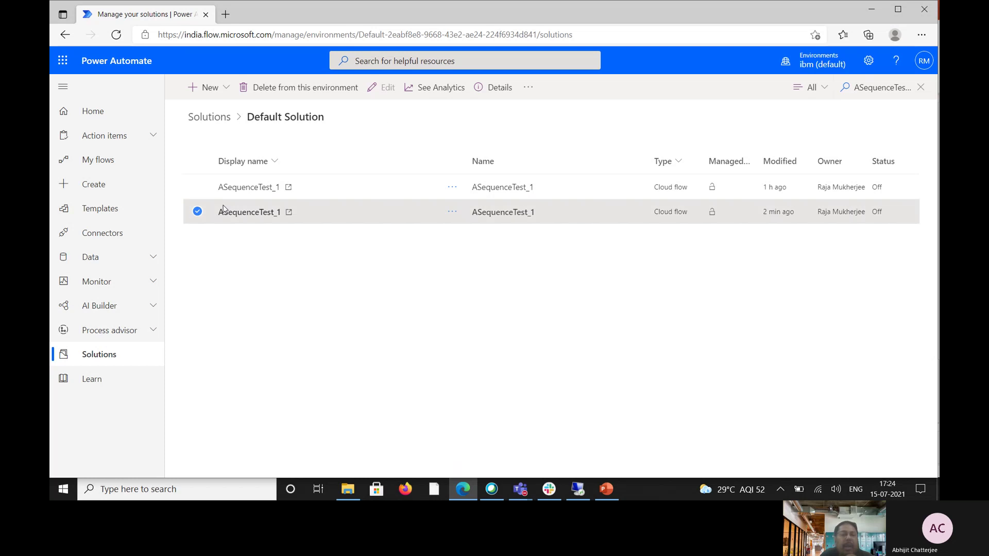
Reopen the Default Solution, search for ASequenceTest_1 and open its most recently modified copy for editing.
{"action": "left_click", "coordinate": [103, 362]}
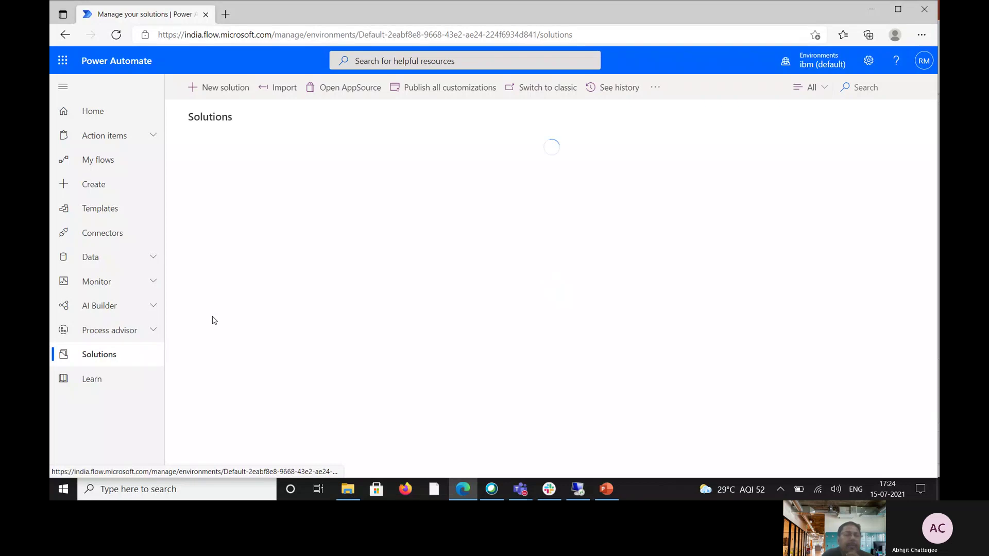
{"action": "left_click", "coordinate": [237, 360]}
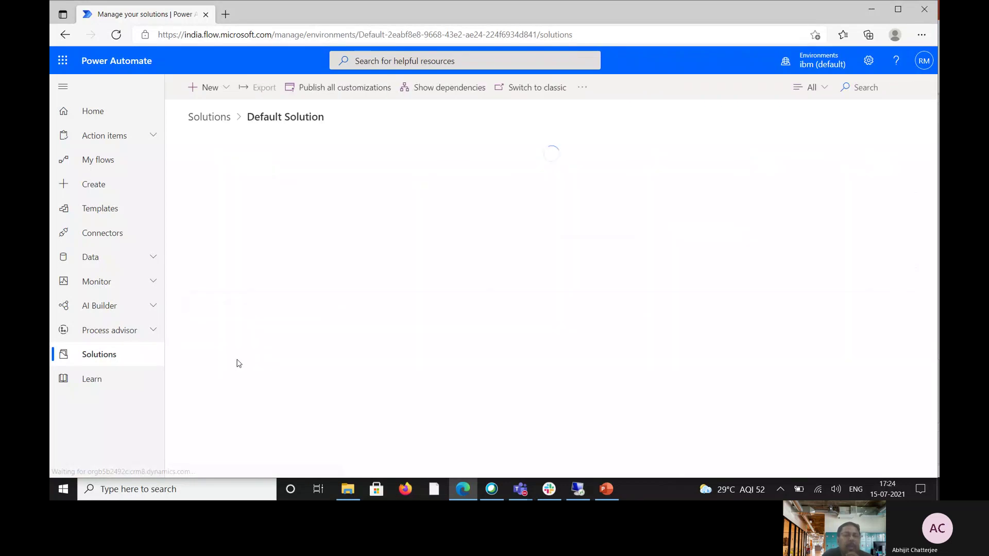
{"action": "left_click", "coordinate": [861, 87]}
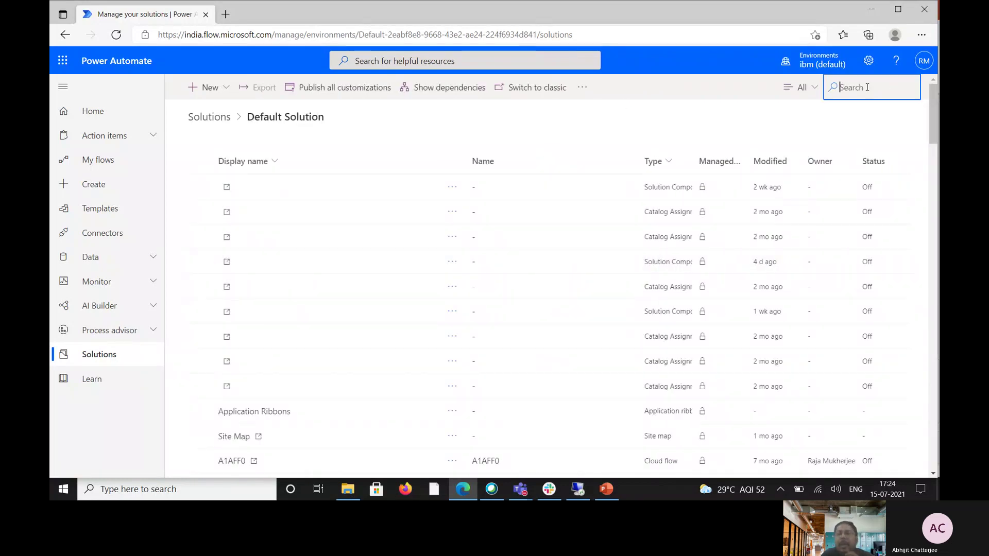
{"action": "type", "text": "AS"}
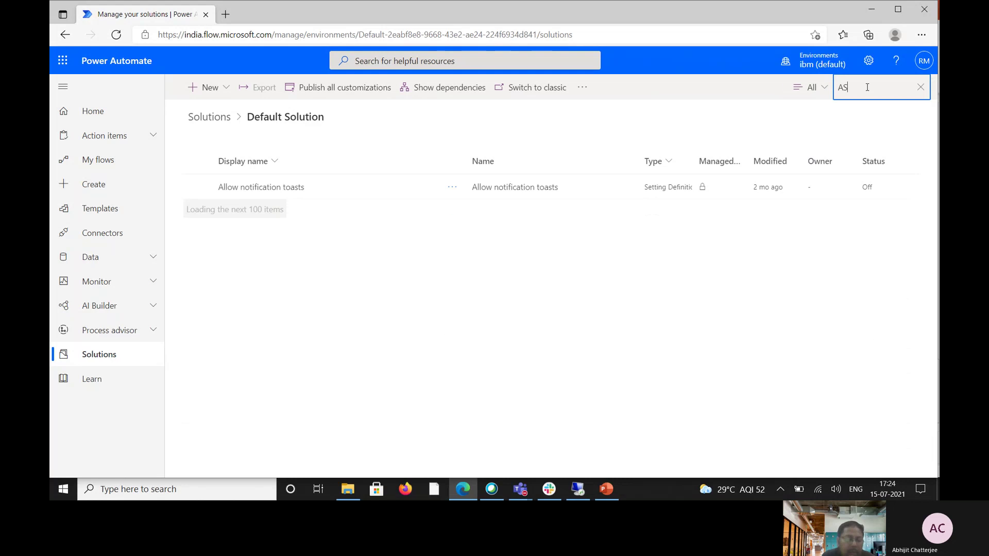
{"action": "type", "text": "equenceTest"}
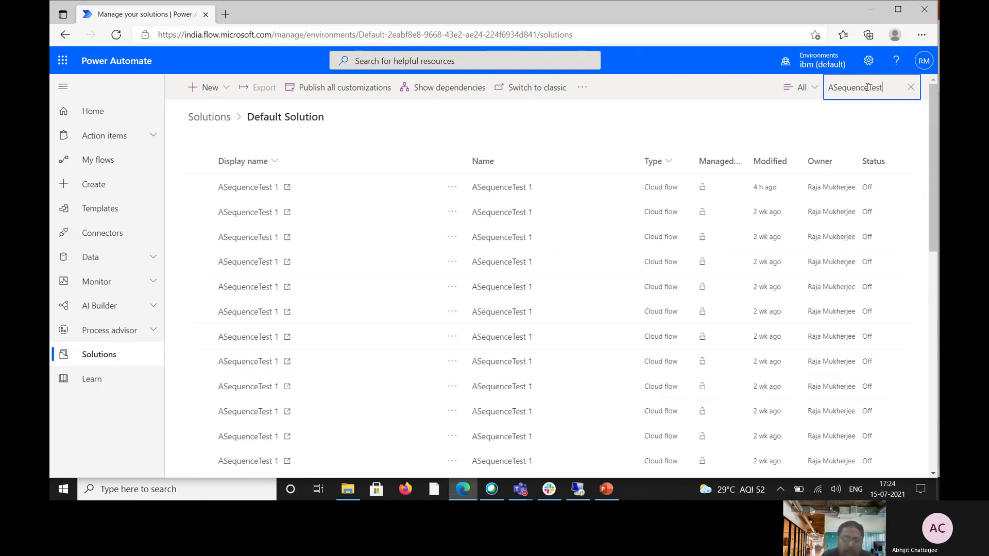
{"action": "type", "text": "_1"}
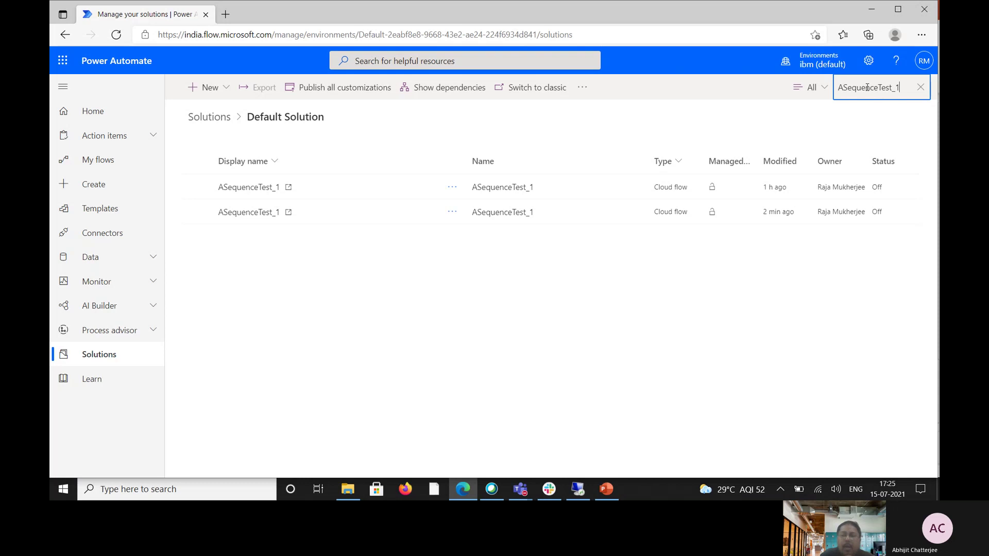
{"action": "left_click", "coordinate": [198, 213]}
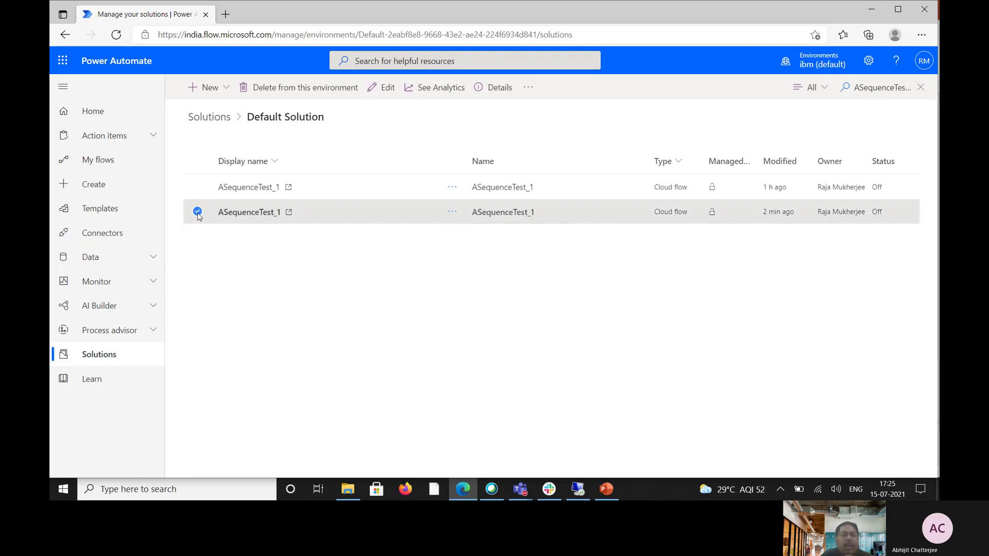
{"action": "left_click", "coordinate": [385, 89]}
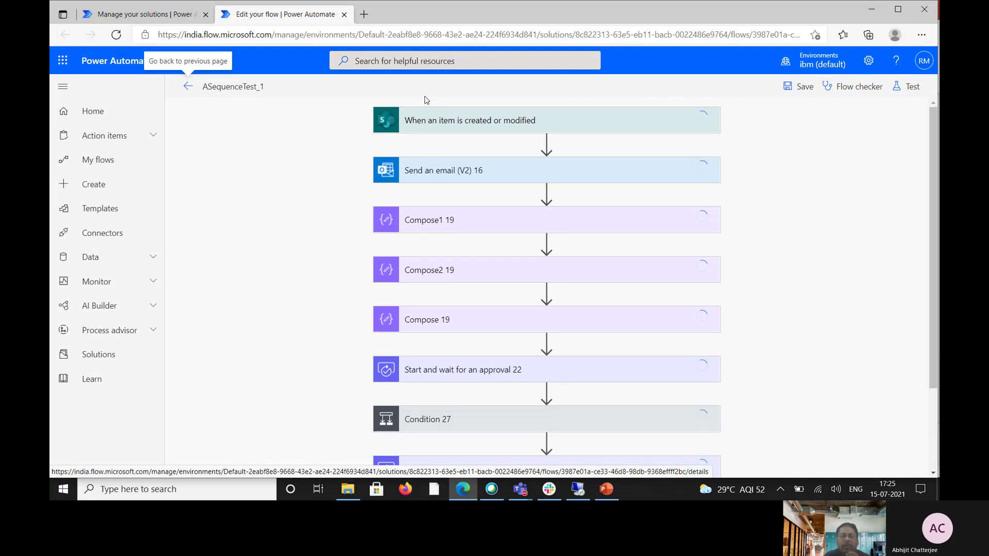
Examine the Send an email (V2) 16 action's details and the sequence of actions in the flow.
{"action": "left_click", "coordinate": [513, 180]}
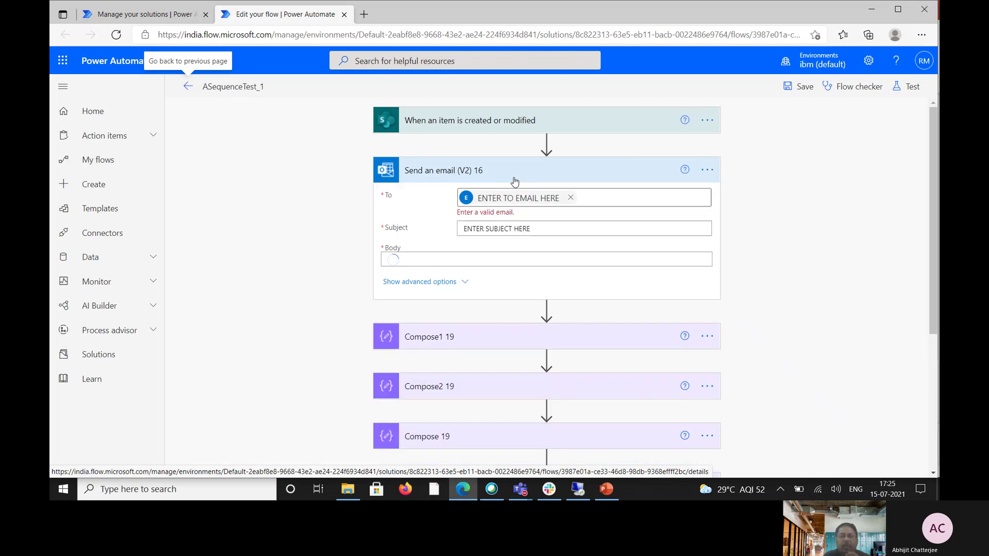
{"action": "left_click", "coordinate": [570, 175]}
{"action": "mouse_move", "coordinate": [934, 154]}
{"action": "left_mouse_down"}
{"action": "mouse_move", "coordinate": [934, 236]}
{"action": "mouse_move", "coordinate": [932, 150]}
{"action": "left_mouse_up"}
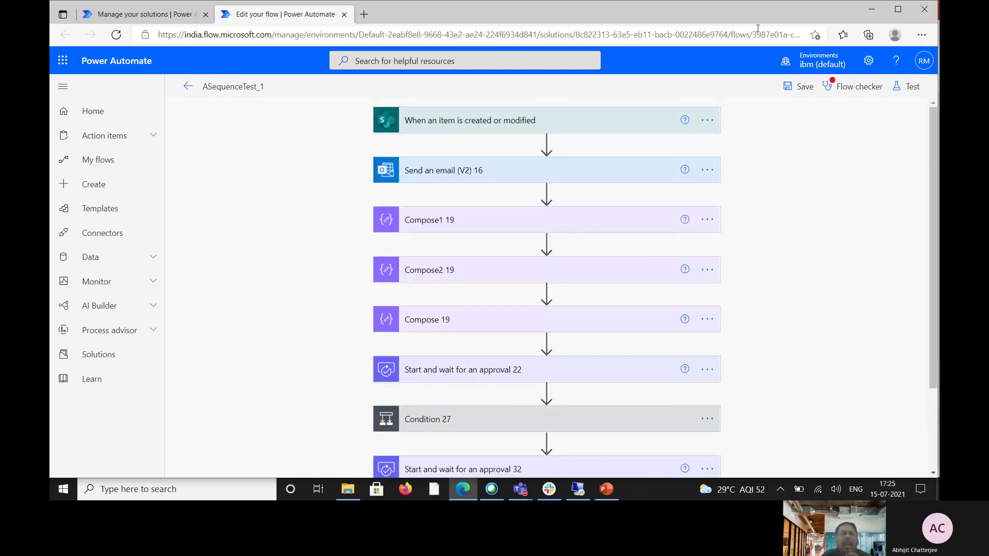
Close the ASequenceTest_1 flow editor without saving and finish editing to refresh the solution page.
{"action": "left_click", "coordinate": [344, 14]}
{"action": "left_click", "coordinate": [540, 96]}
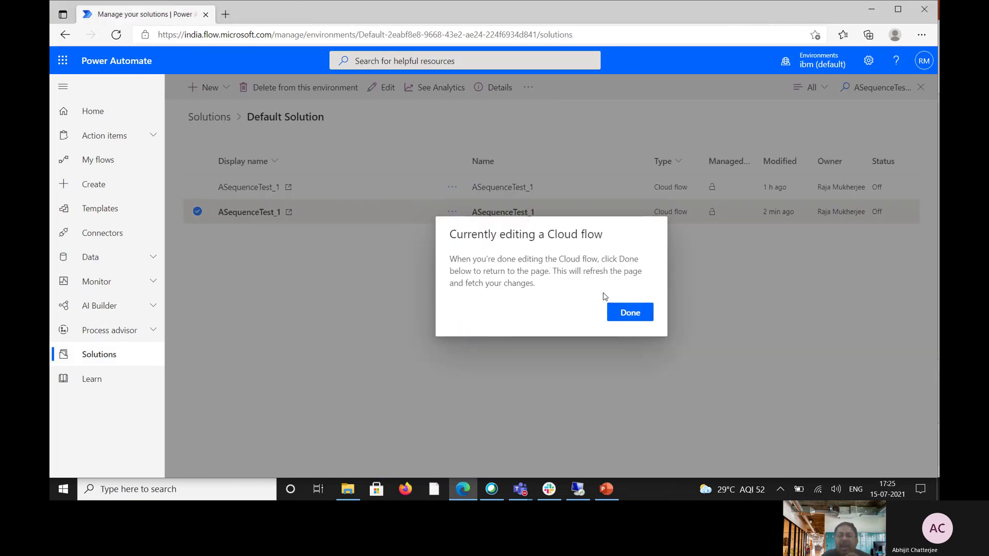
{"action": "left_click", "coordinate": [621, 314]}
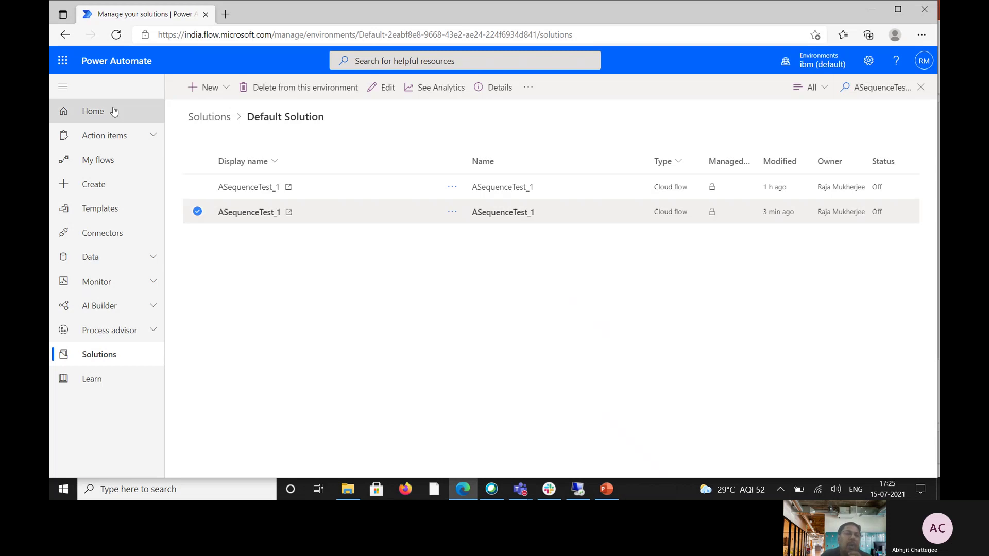
Search the reopened Default Solution for "Multiifelse" and open the most recently modified MultiIfElse flow for editing.
{"action": "left_click", "coordinate": [95, 359]}
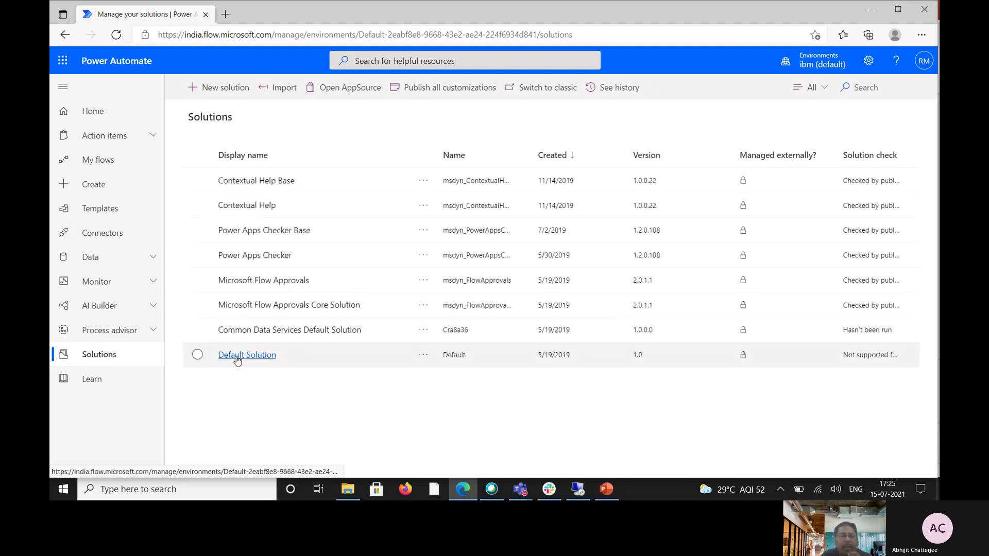
{"action": "left_click", "coordinate": [237, 360]}
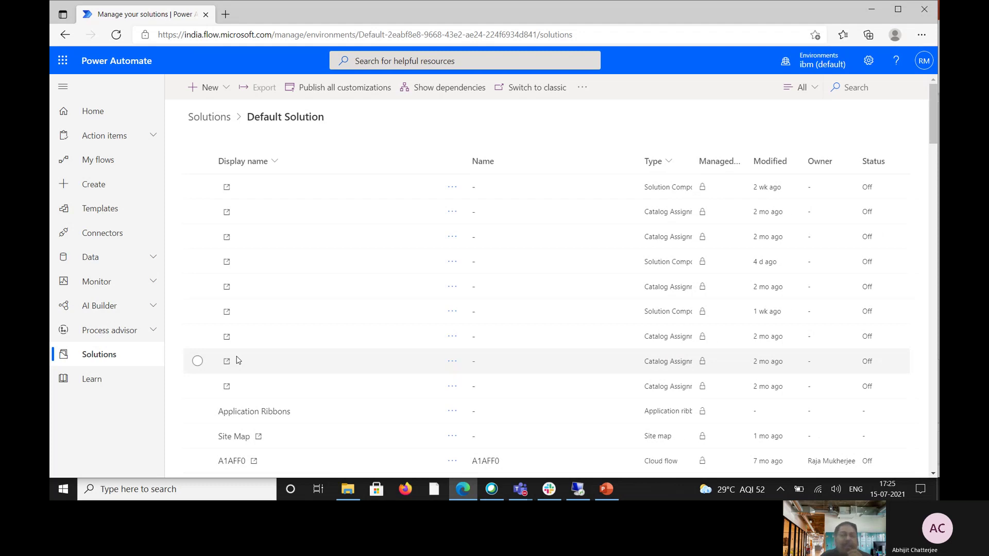
{"action": "left_click", "coordinate": [873, 84]}
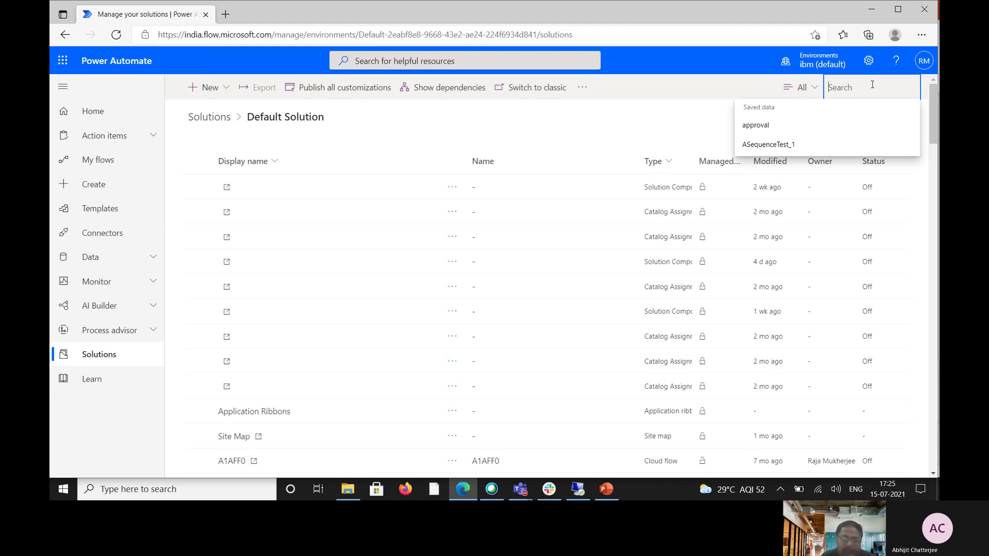
{"action": "type", "text": "Multipleife"}
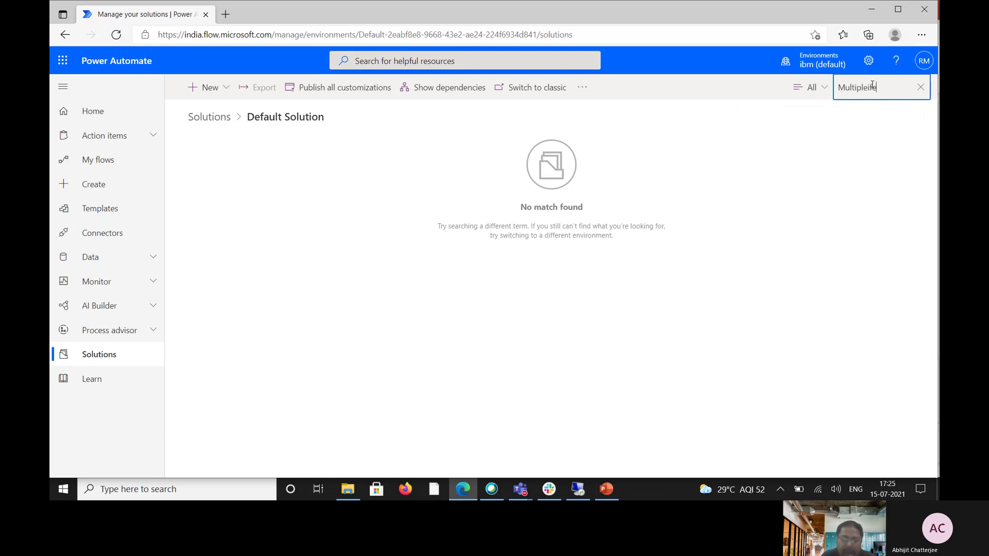
{"action": "type", "text": "lse"}
{"action": "key", "text": "BackSpace"}
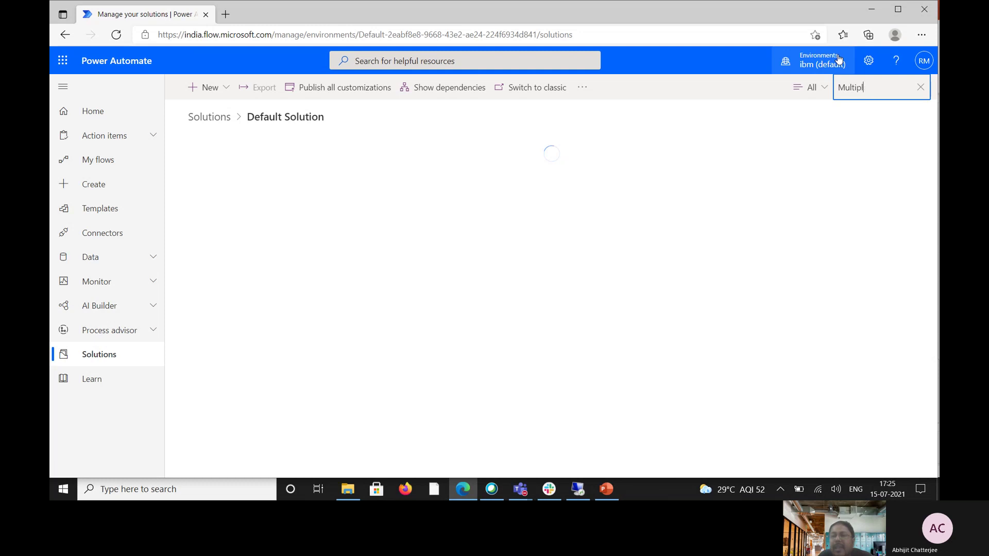
{"action": "type", "text": "ifelse"}
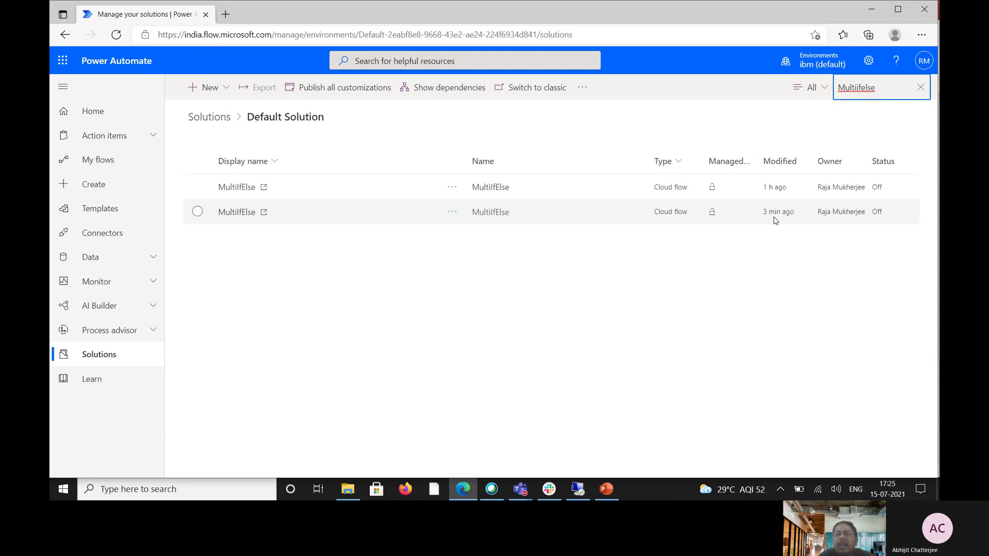
{"action": "left_click", "coordinate": [197, 212]}
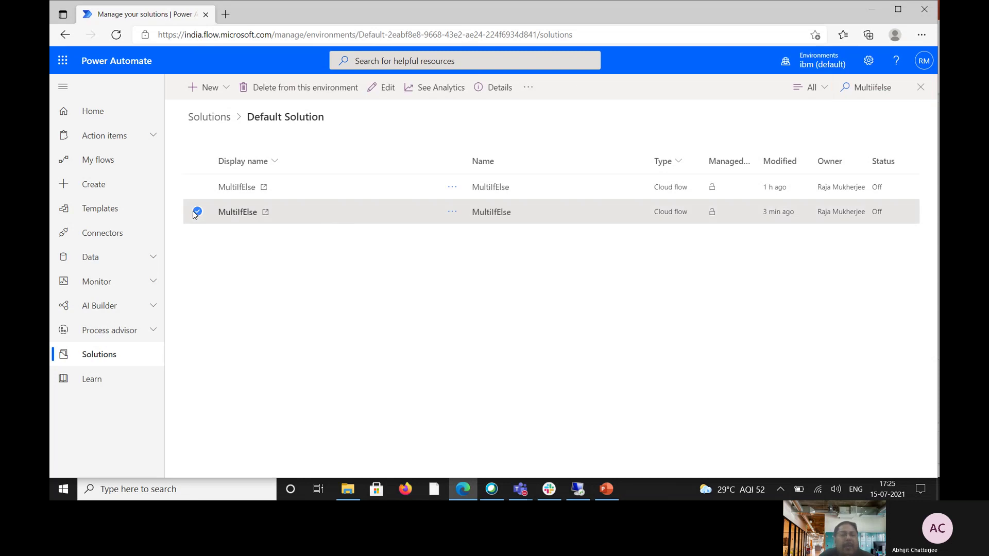
{"action": "left_click", "coordinate": [388, 91]}
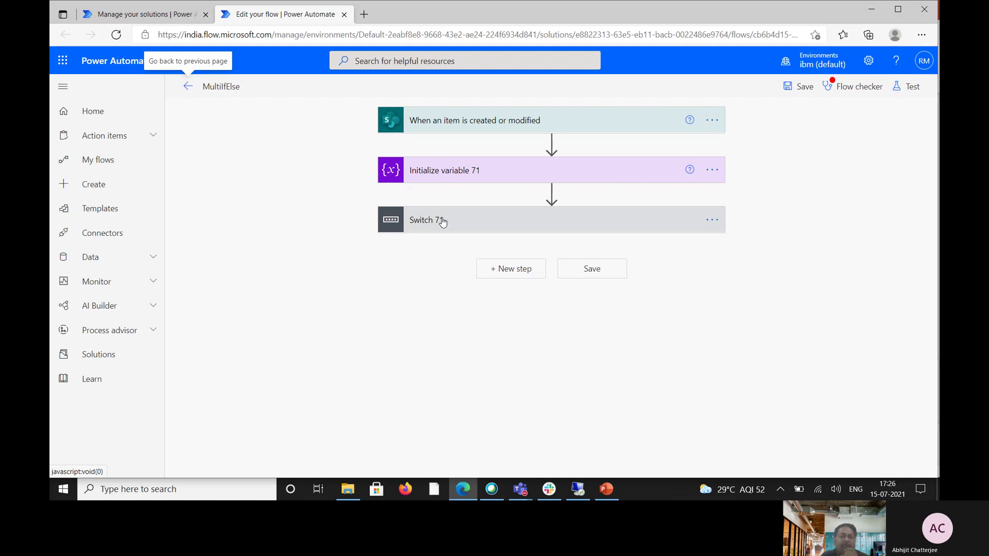
Expand Switch 71 and examine the match values and actions of Case, Case 2, Case 3 and Case 4.
{"action": "left_click", "coordinate": [442, 222]}
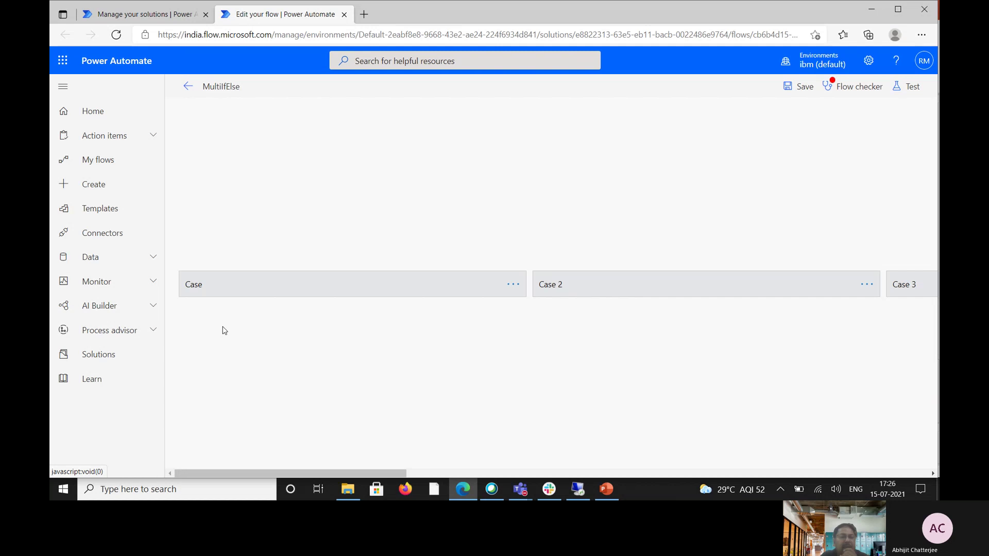
{"action": "left_click", "coordinate": [229, 292]}
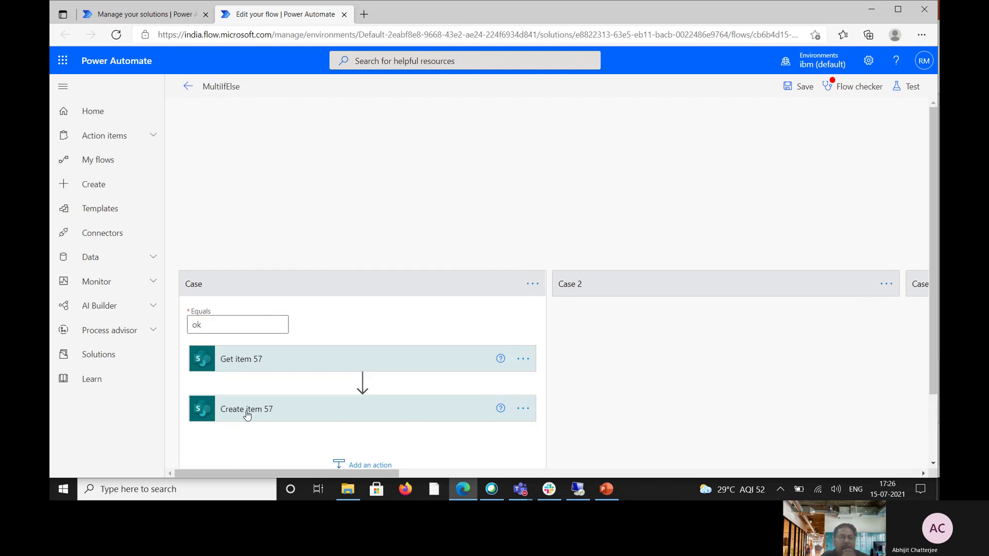
{"action": "left_click", "coordinate": [585, 289]}
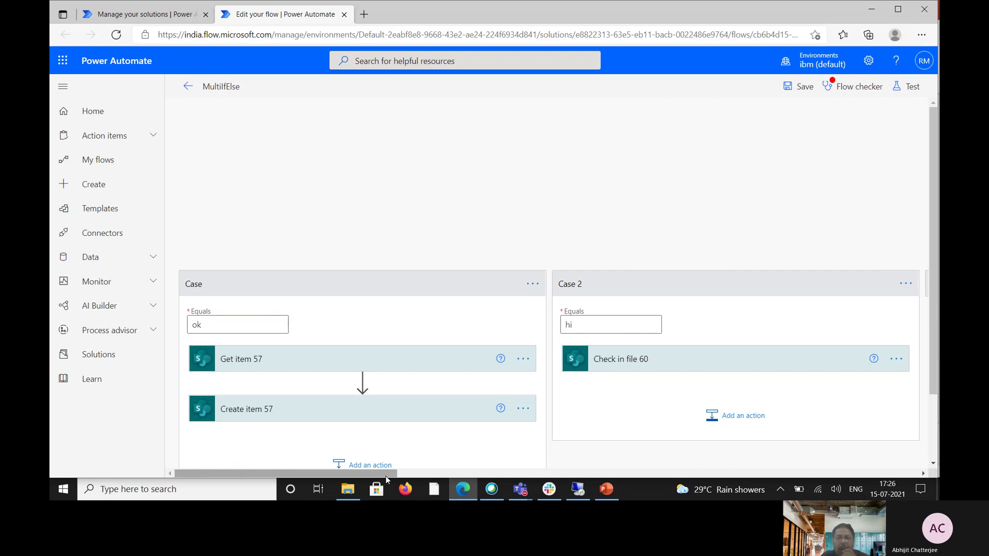
{"action": "left_click_drag", "start_coordinate": [385, 476], "coordinate": [546, 471]}
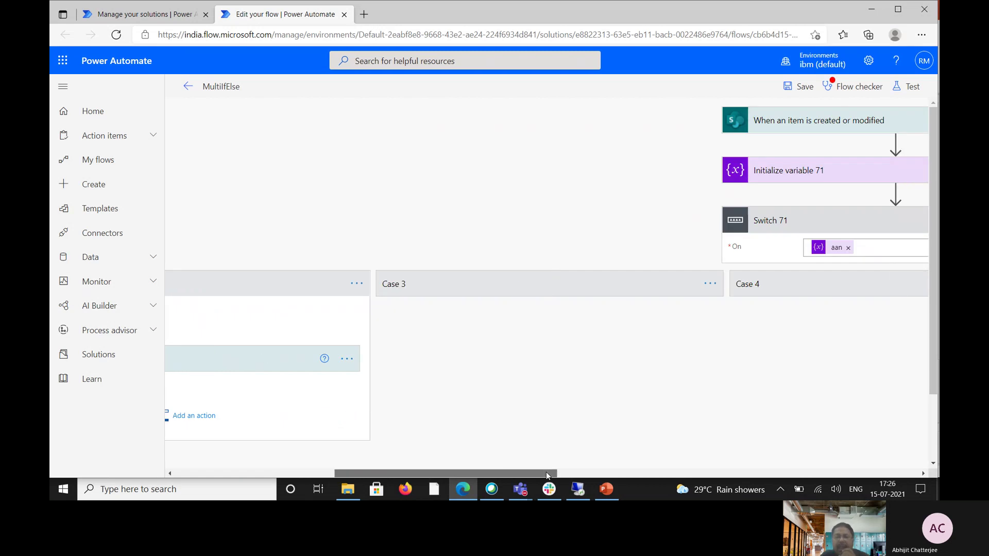
{"action": "left_click", "coordinate": [495, 292]}
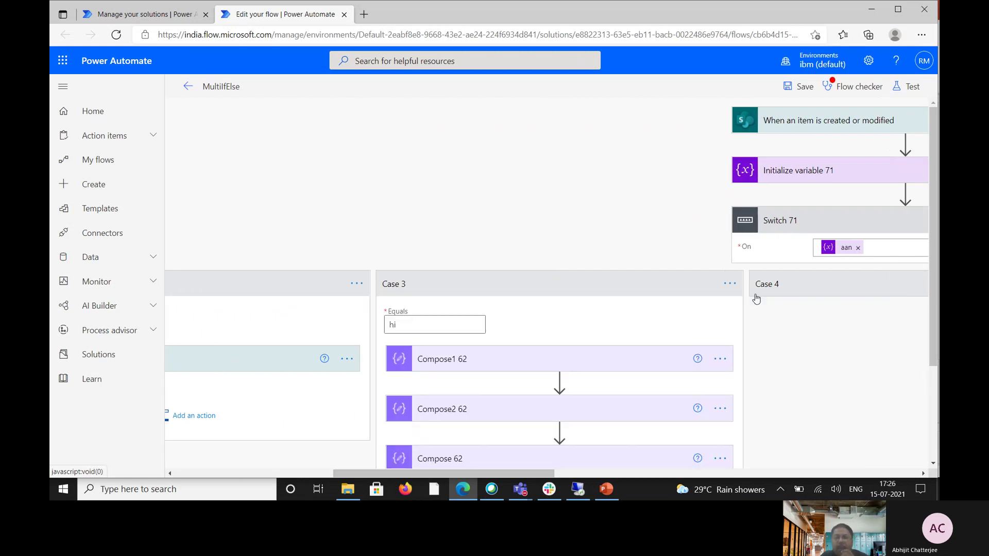
{"action": "mouse_move", "coordinate": [558, 389]}
{"action": "left_click", "coordinate": [793, 289]}
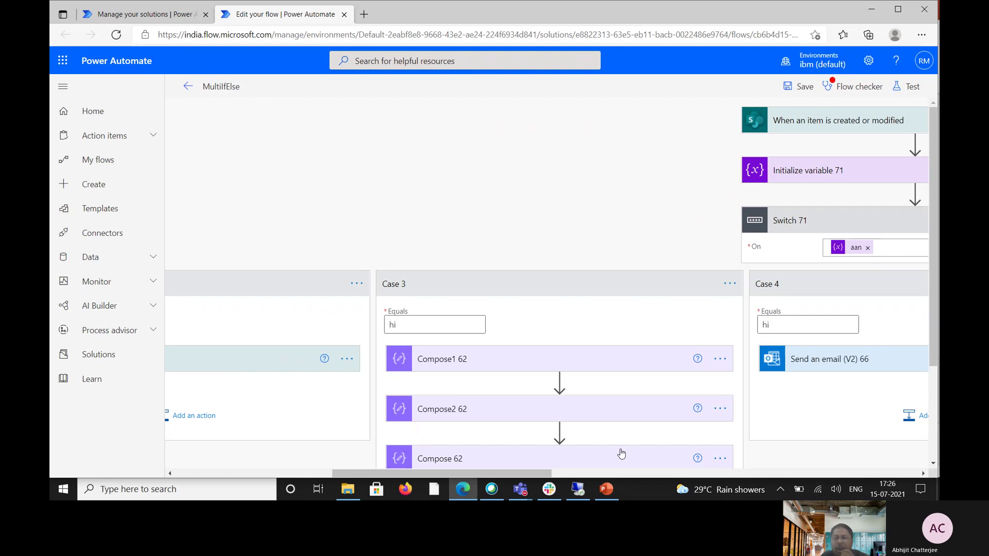
{"action": "left_click_drag", "start_coordinate": [535, 474], "coordinate": [695, 470]}
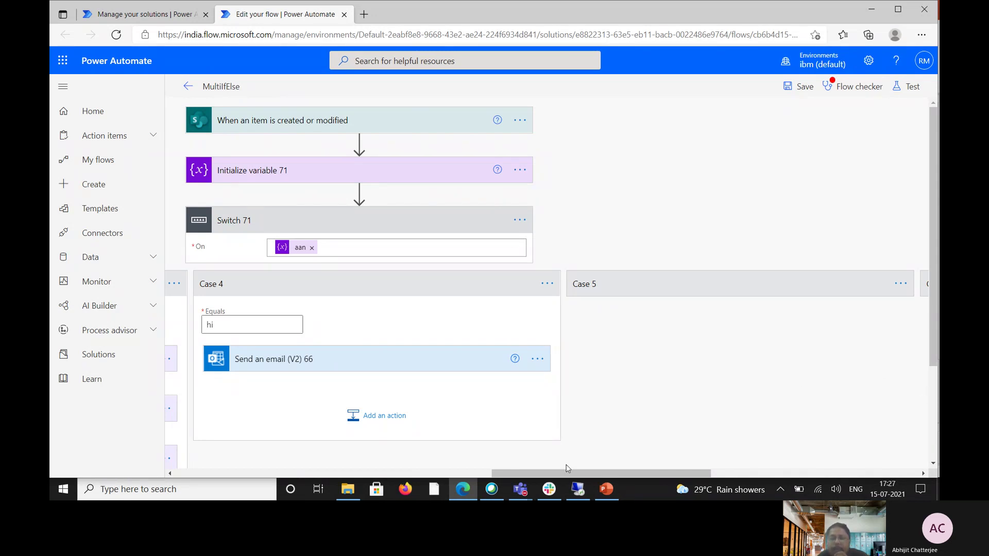
Switch to the SP meeting in Microsoft Teams and stop the meeting recording.
{"action": "left_click", "coordinate": [520, 489]}
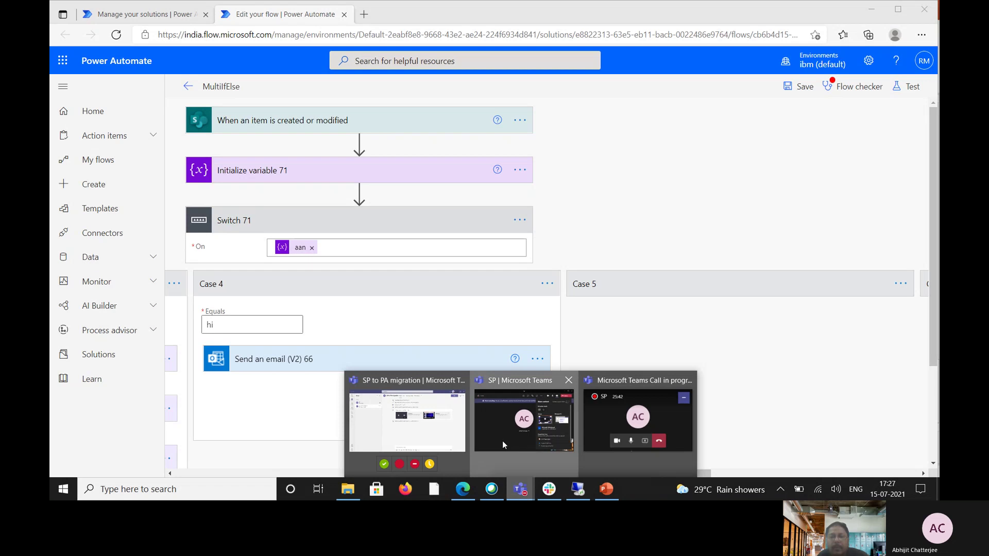
{"action": "left_click", "coordinate": [502, 441]}
{"action": "left_click", "coordinate": [601, 53]}
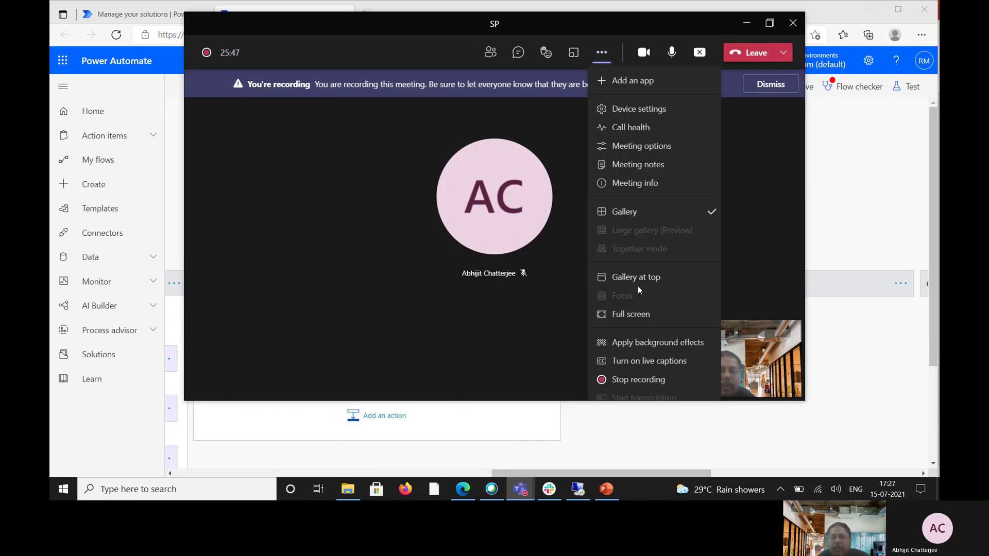
{"action": "left_click", "coordinate": [623, 379]}
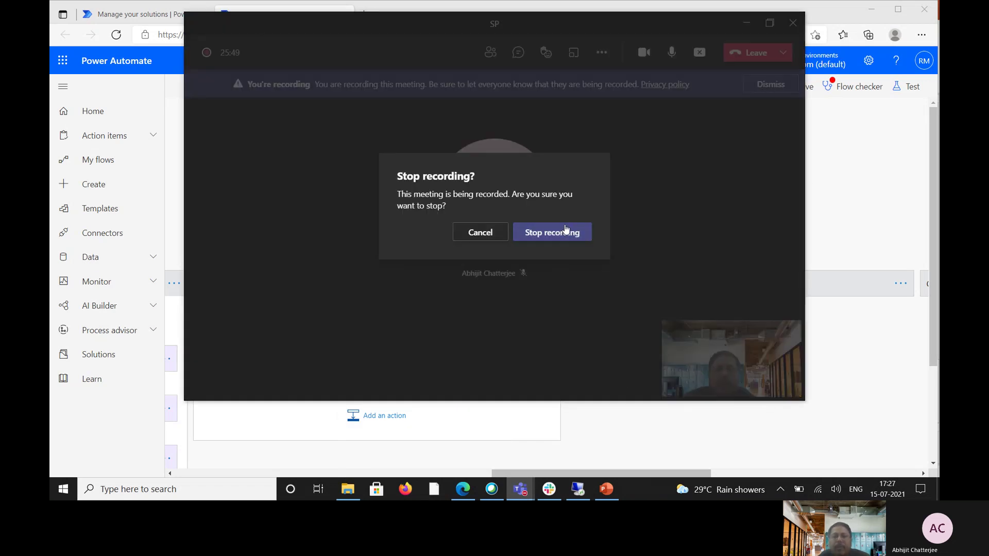